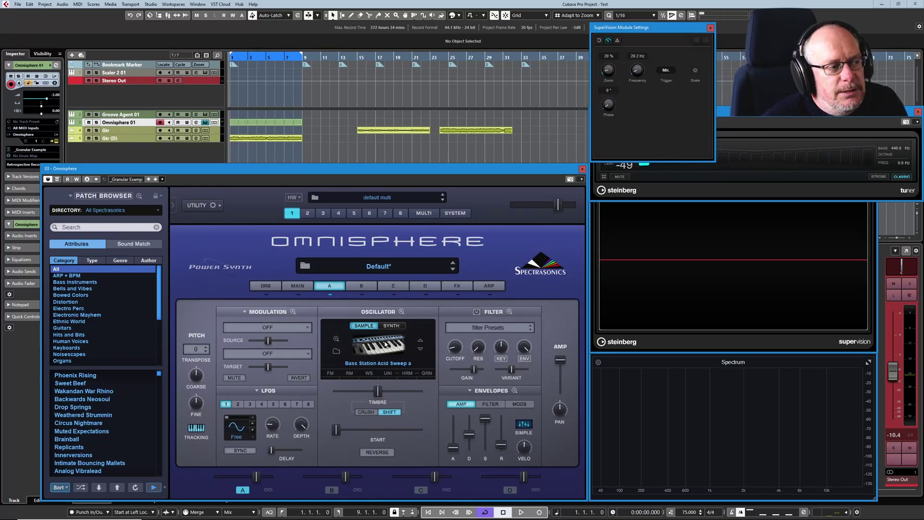
Open layer A's granular oscillator page and pull the granular speed down to its minimum.
left_click(427, 374)
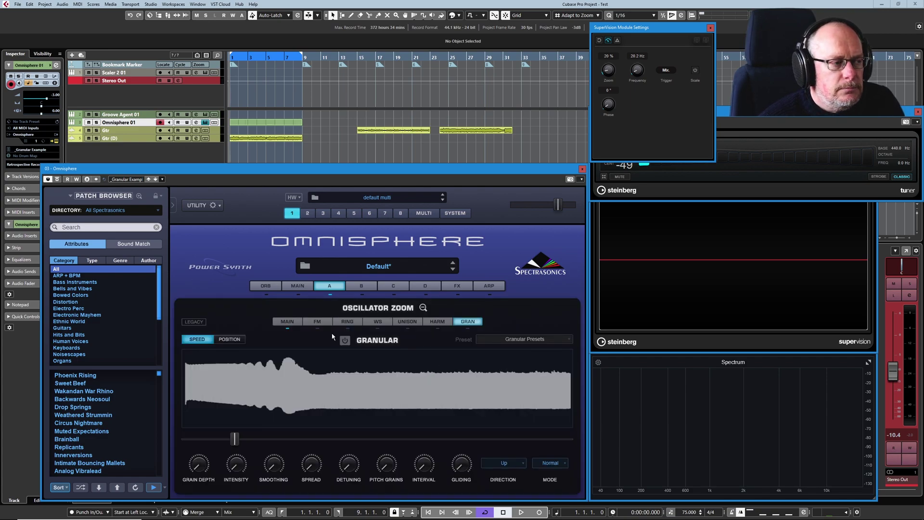
left_click(423, 307)
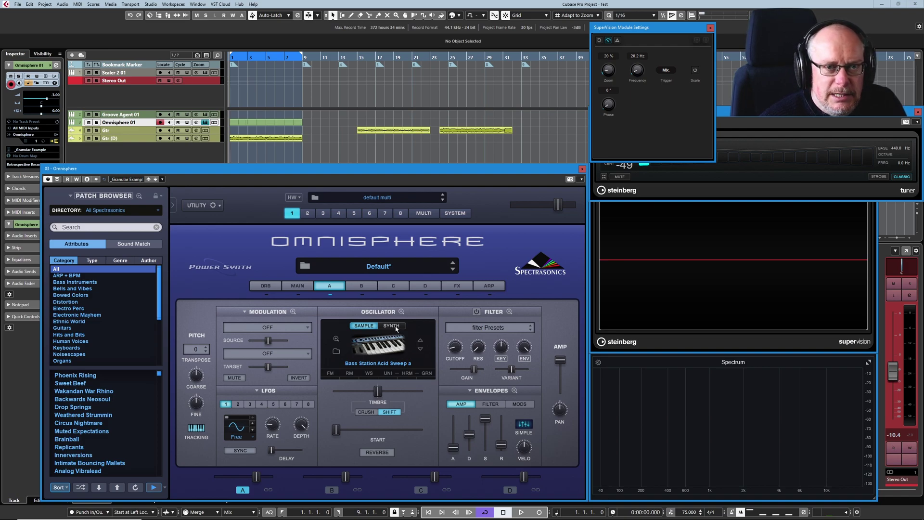
left_click(428, 373)
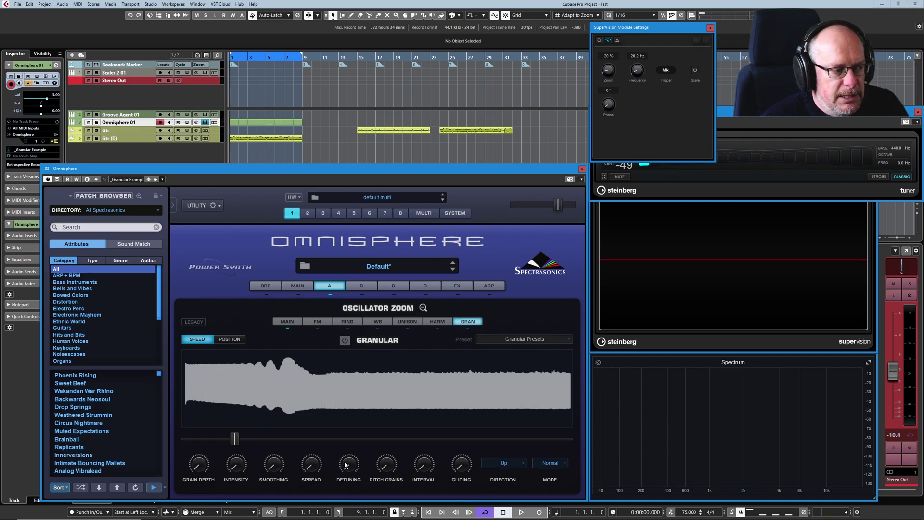
left_click_drag(235, 438, 145, 433)
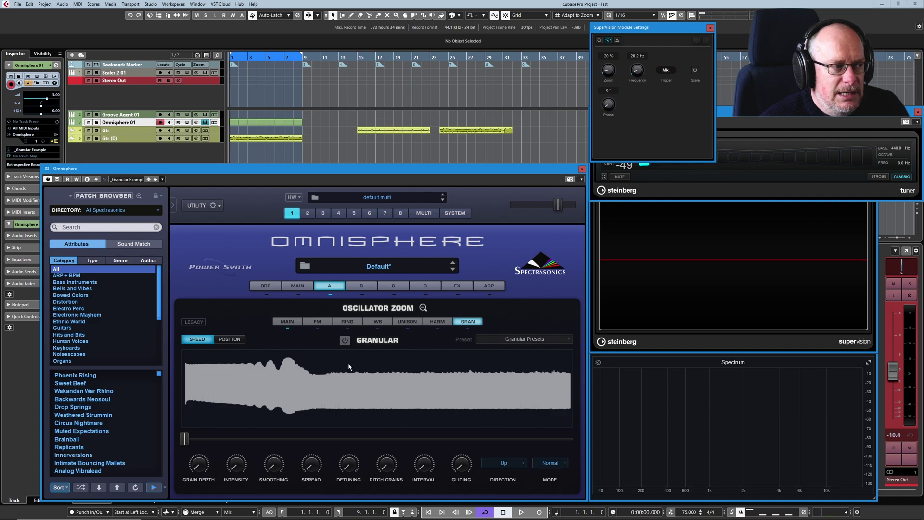
Enable granular processing and raise the Stereo Out level to -8.61.
left_click(345, 340)
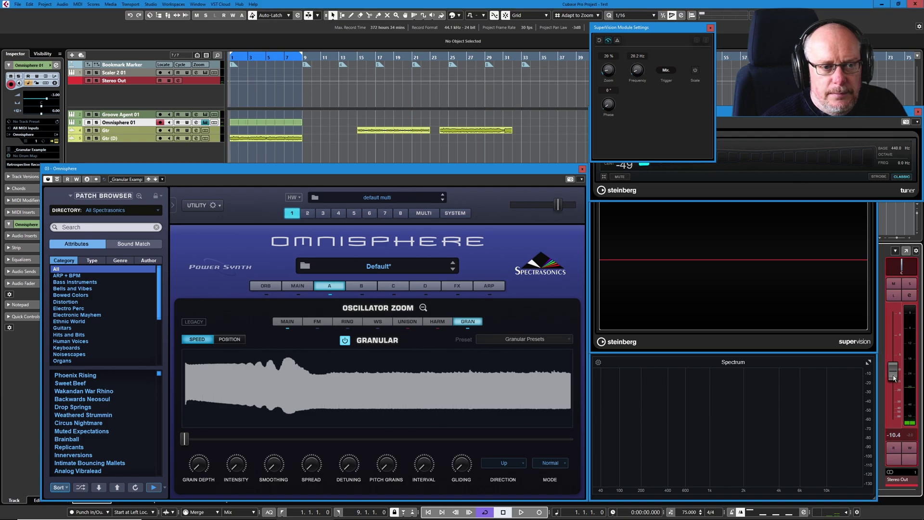
scroll(895, 374, "up", 4)
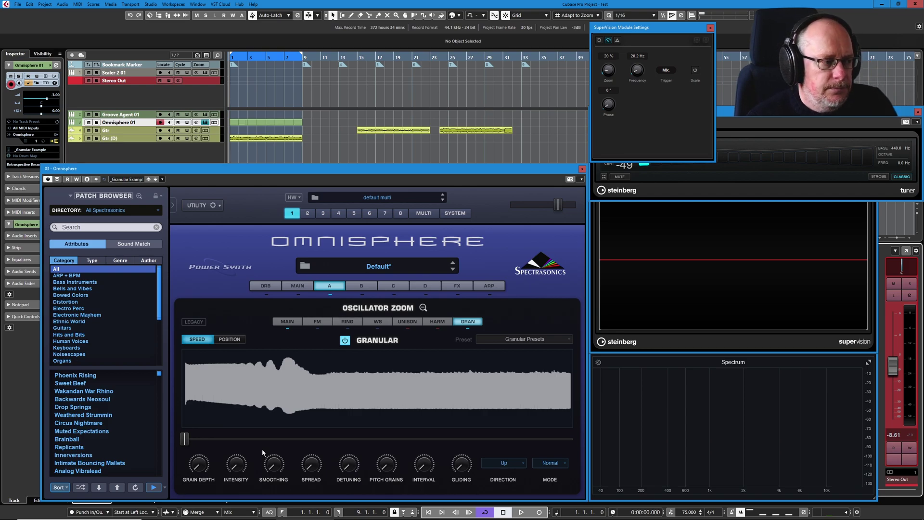
Raise grain Smoothing to about 0.225 and nudge Stereo Out up to -6.62.
left_click_drag(274, 465, 275, 451)
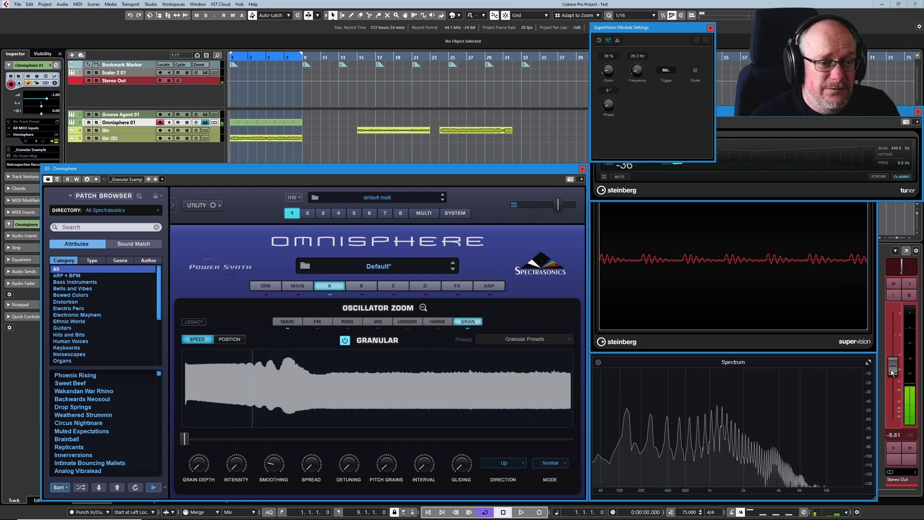
left_click_drag(892, 369, 891, 367)
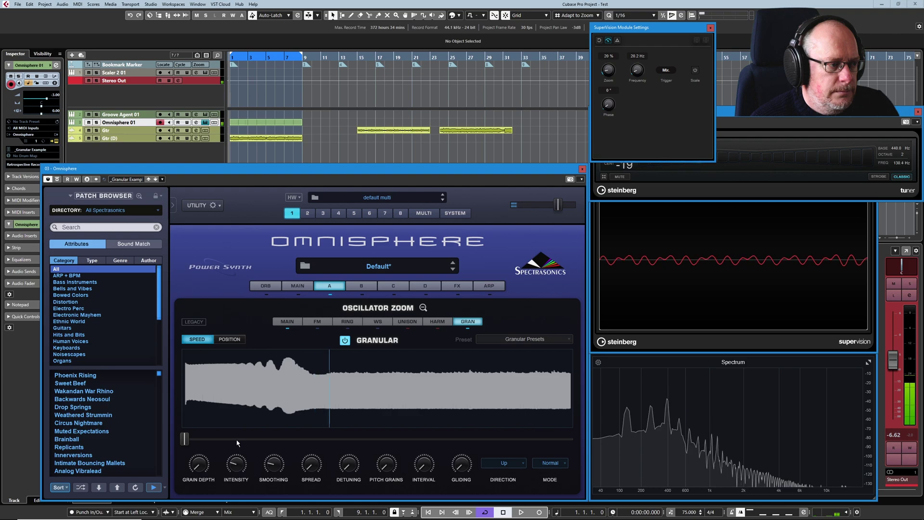
Stop playback and push grain Smoothing up to 0.290.
left_click(274, 465)
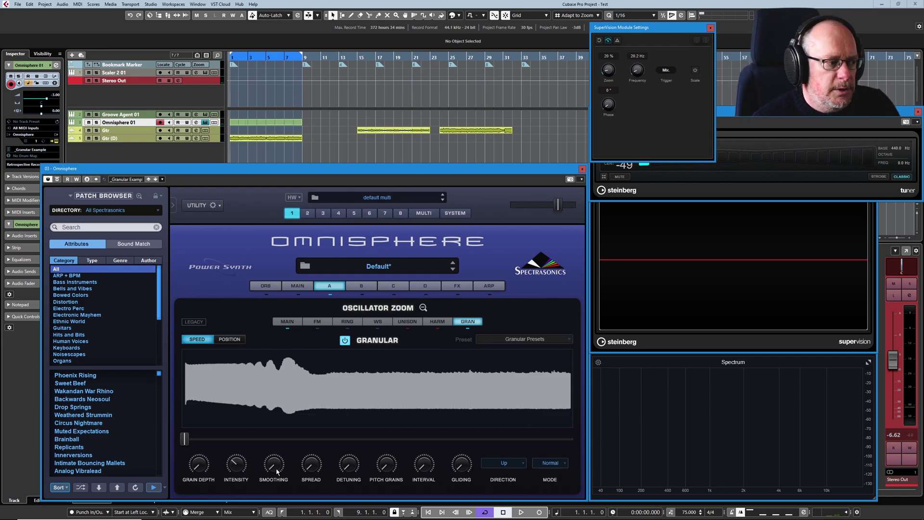
left_click_drag(277, 468, 266, 429)
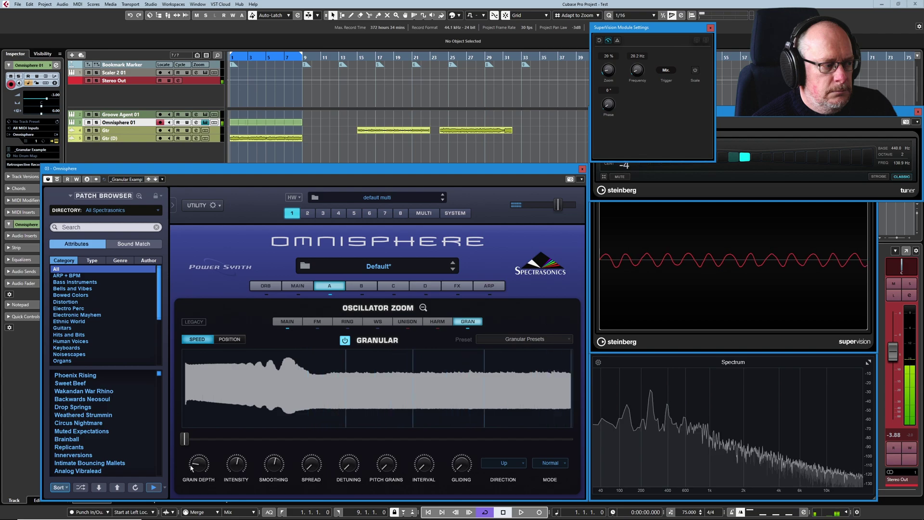
mouse_move(203, 456)
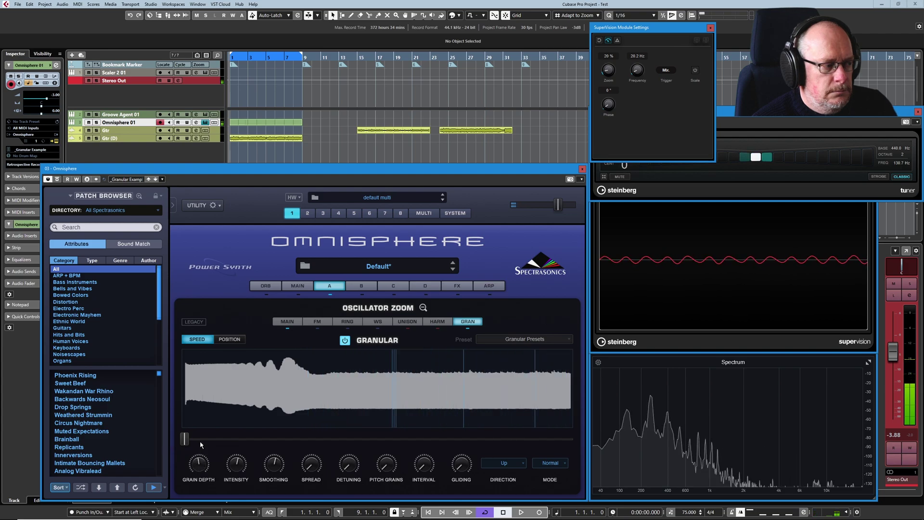
mouse_move(239, 467)
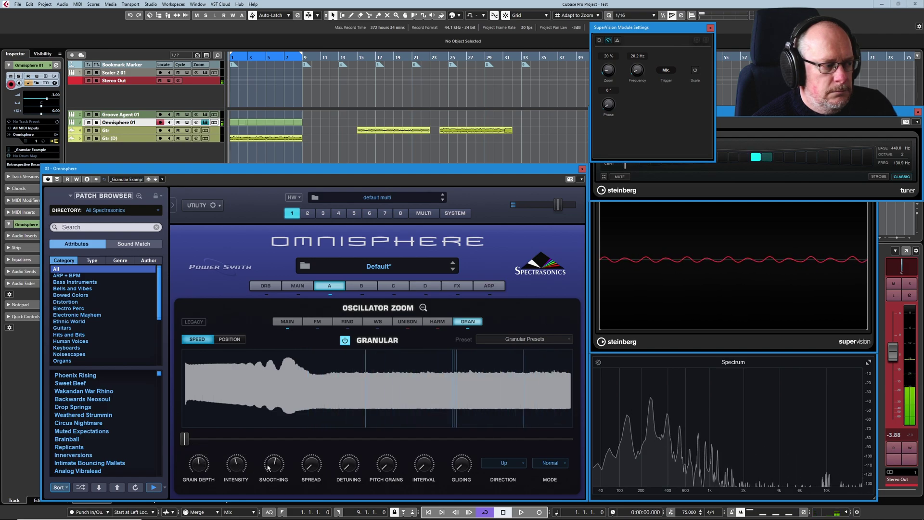
mouse_move(278, 477)
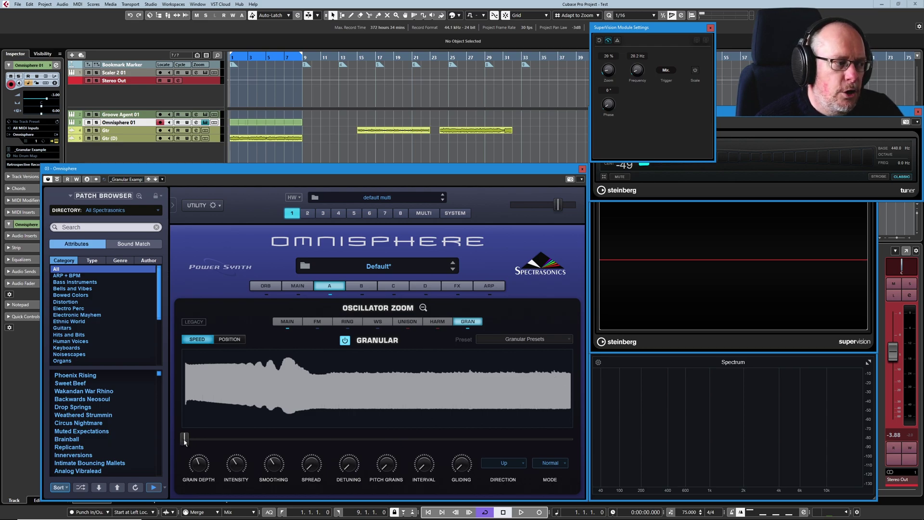
Sweep the granular speed across its range, then settle it at about 0.5.
left_click_drag(185, 439, 571, 439)
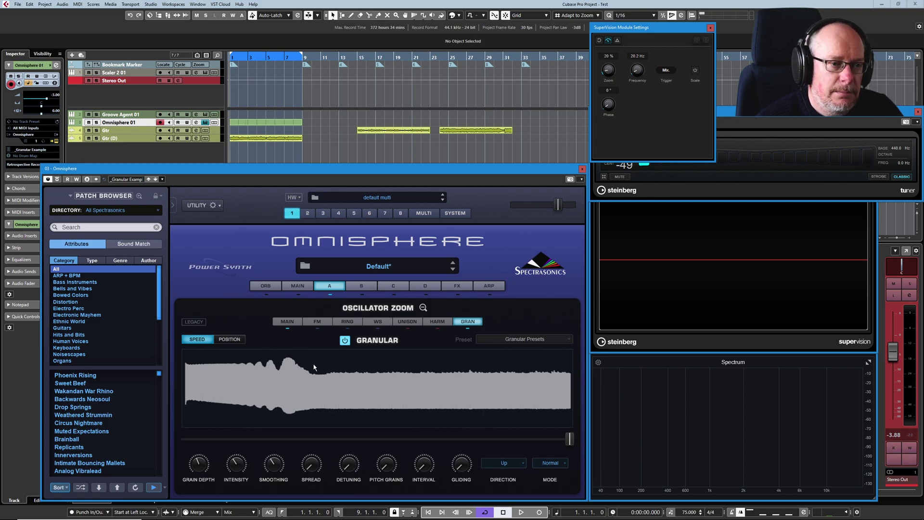
left_click_drag(572, 442, 379, 444)
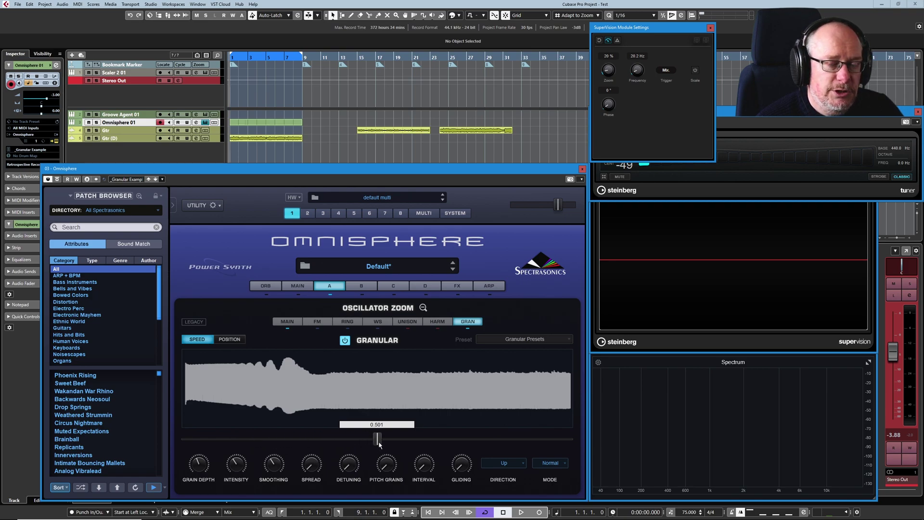
left_click_drag(380, 444, 180, 446)
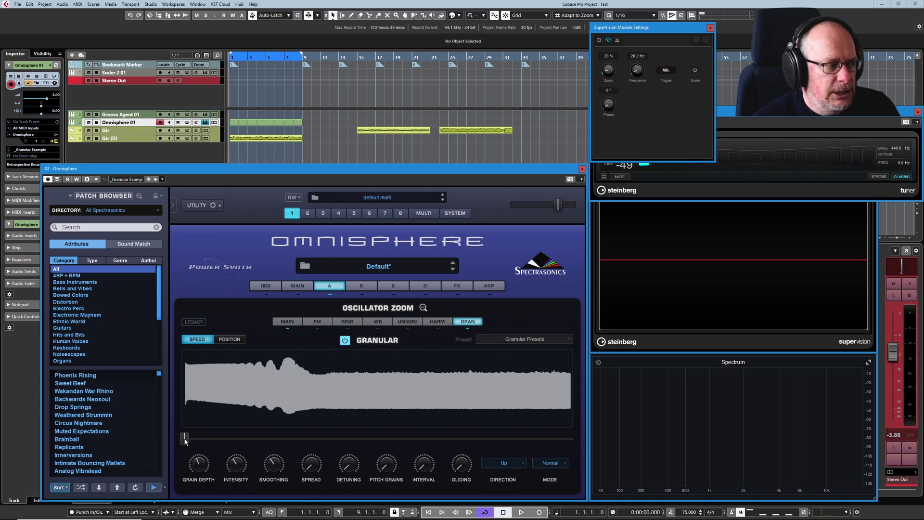
left_click_drag(185, 441, 355, 441)
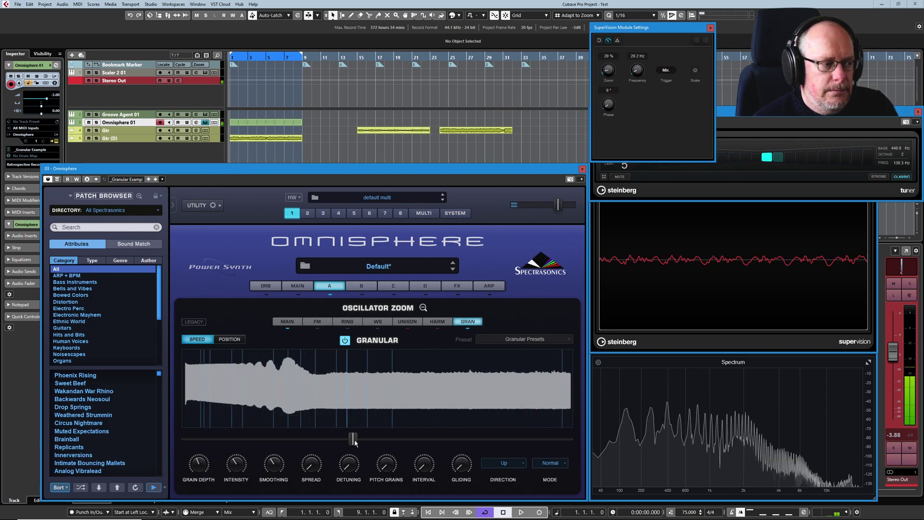
left_click_drag(355, 442, 359, 442)
left_click_drag(366, 443, 381, 444)
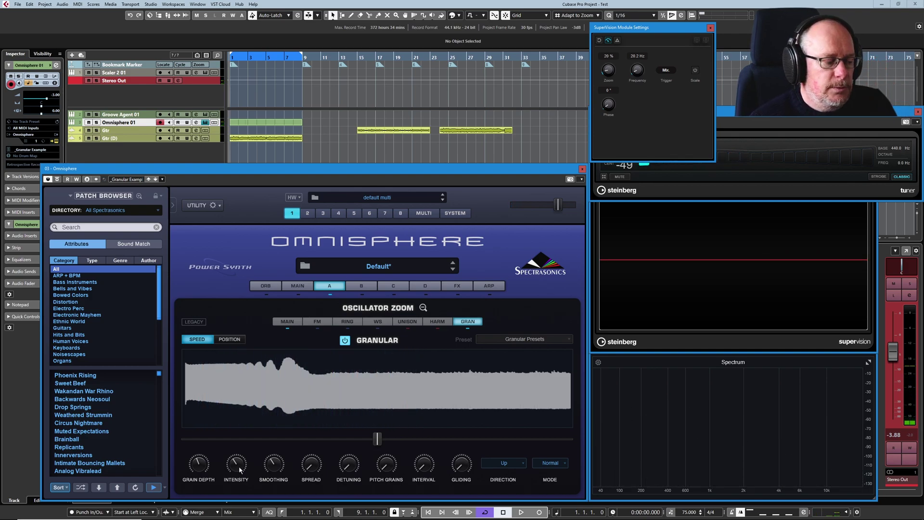
Set granular intensity to 0.485 and nudge granular speed up to 0.513.
left_click_drag(240, 469, 241, 453)
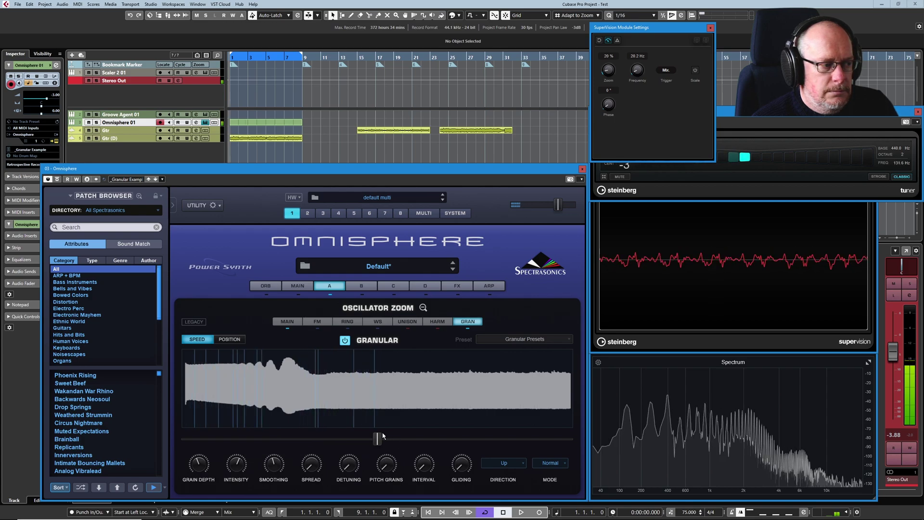
left_click_drag(383, 436, 411, 447)
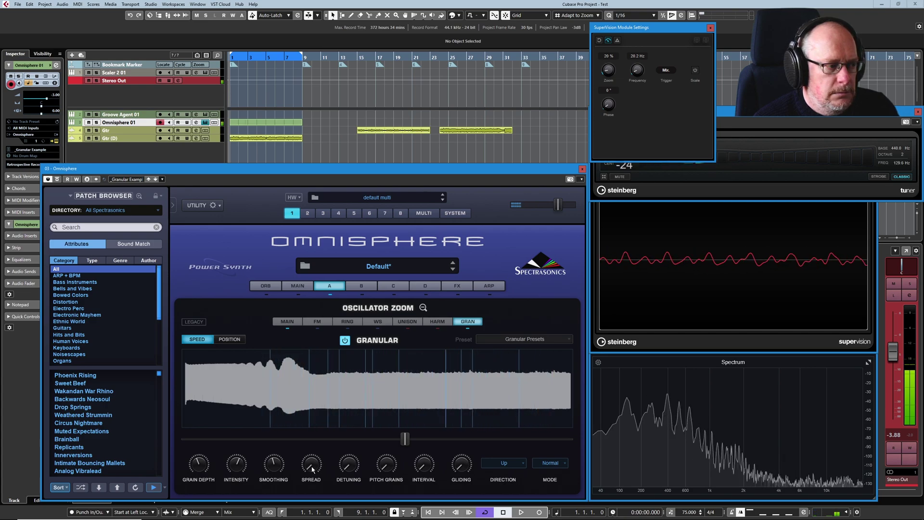
Raise the granular Spread amount with the Spread knob.
left_click_drag(312, 468, 317, 393)
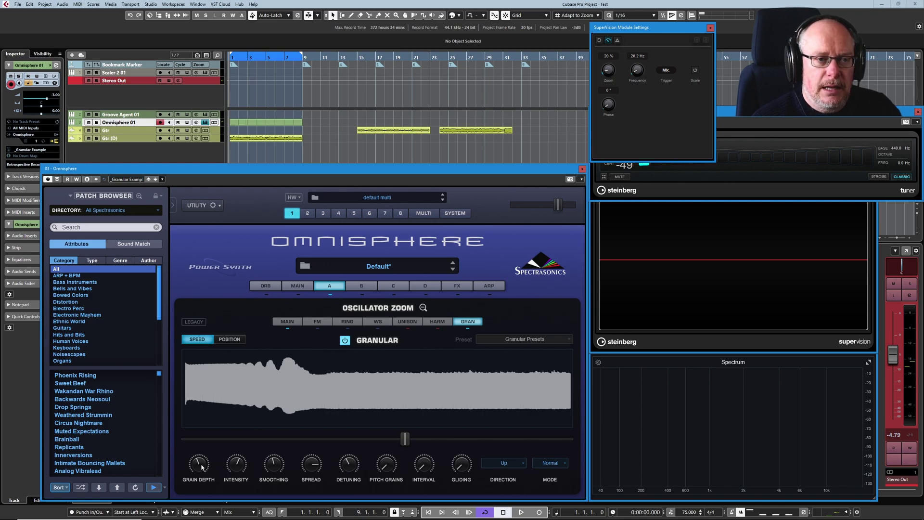
Reduce the grain depth and drag the speed slider left to slow grain playback.
left_click_drag(202, 467, 202, 474)
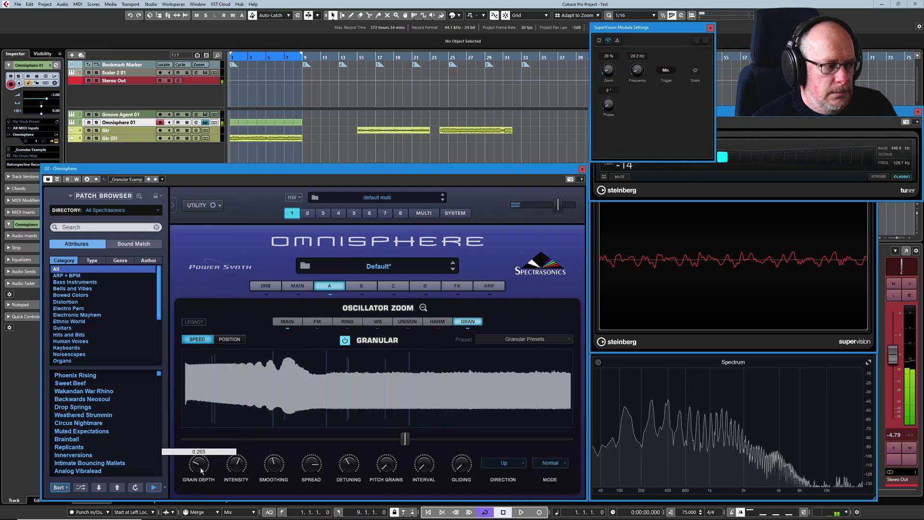
mouse_move(350, 463)
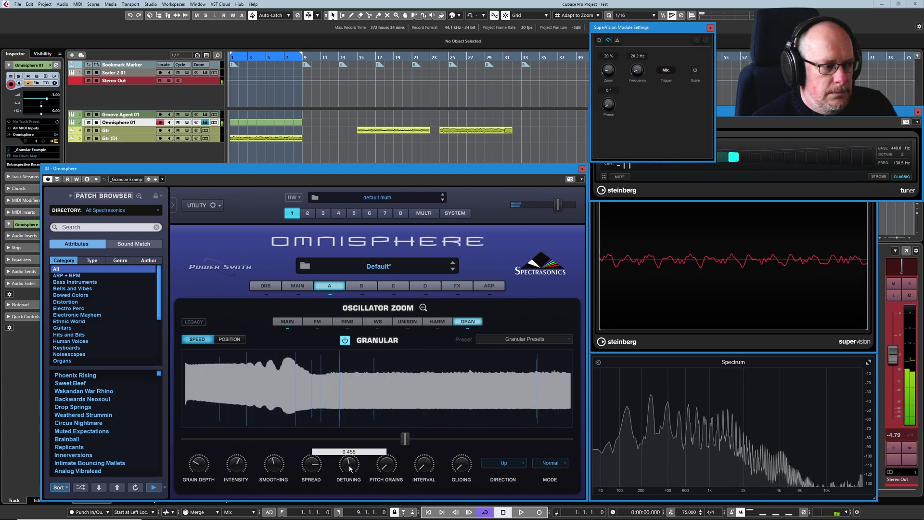
mouse_move(313, 451)
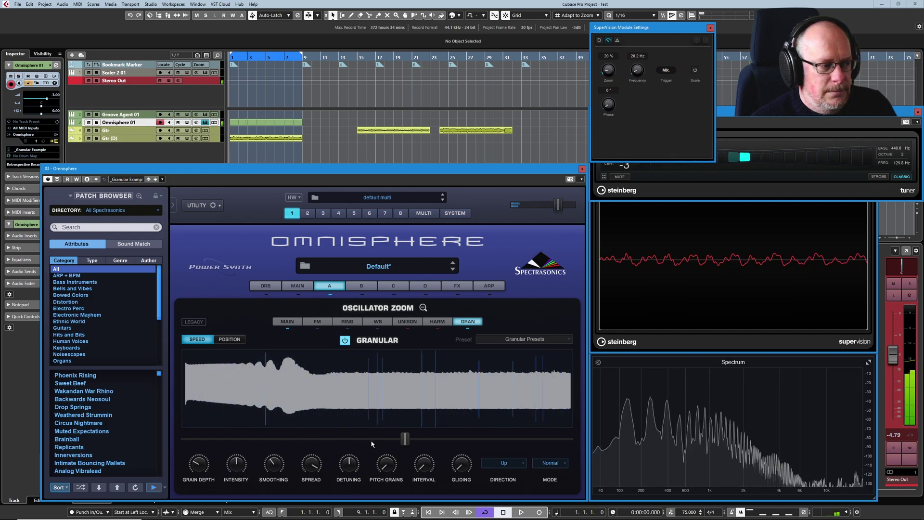
left_click_drag(405, 439, 289, 439)
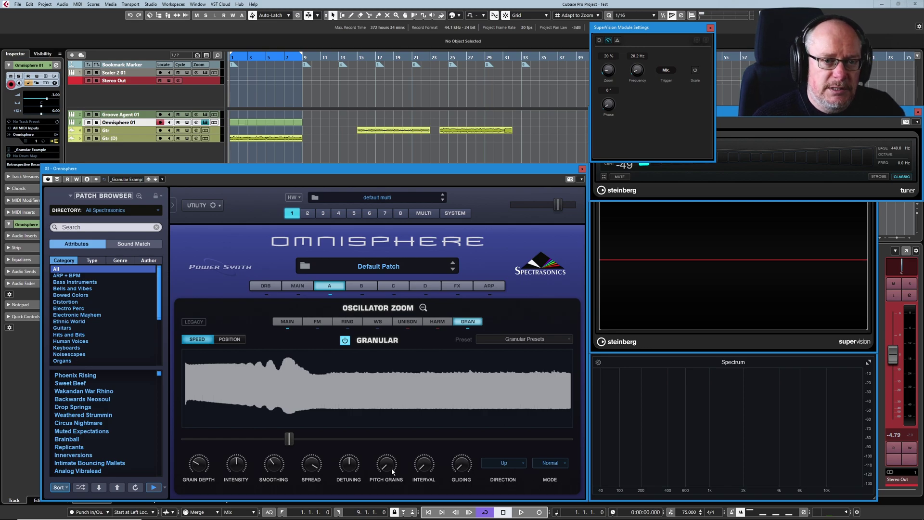
Begin dialing in pitched grains with the Interval and Pitch Grains knobs.
left_click(425, 465)
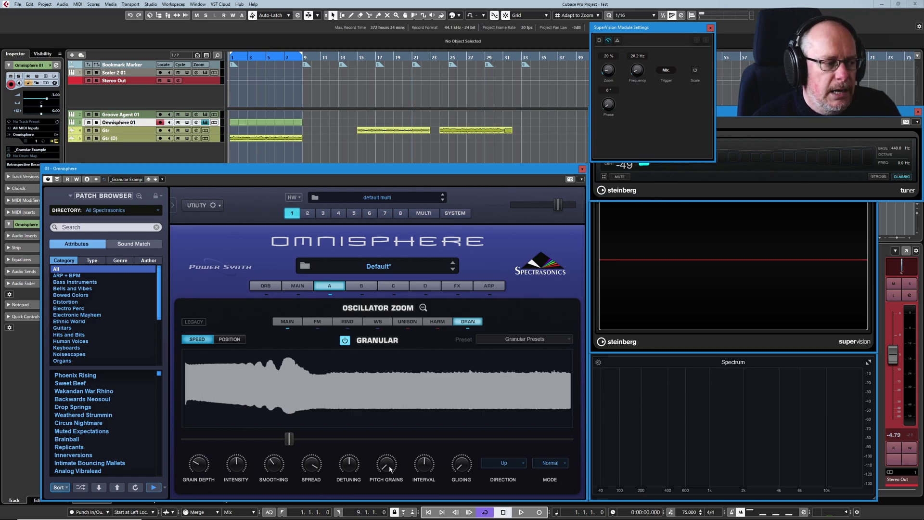
mouse_move(390, 469)
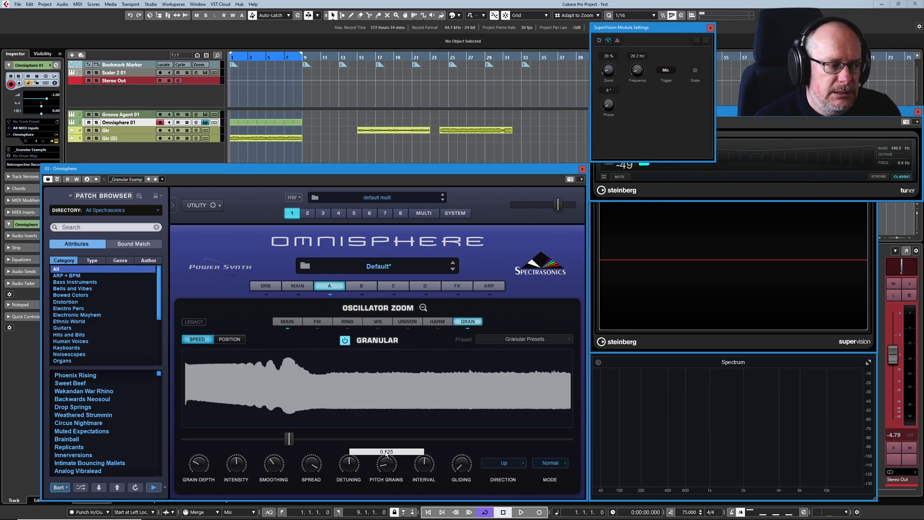
mouse_move(350, 463)
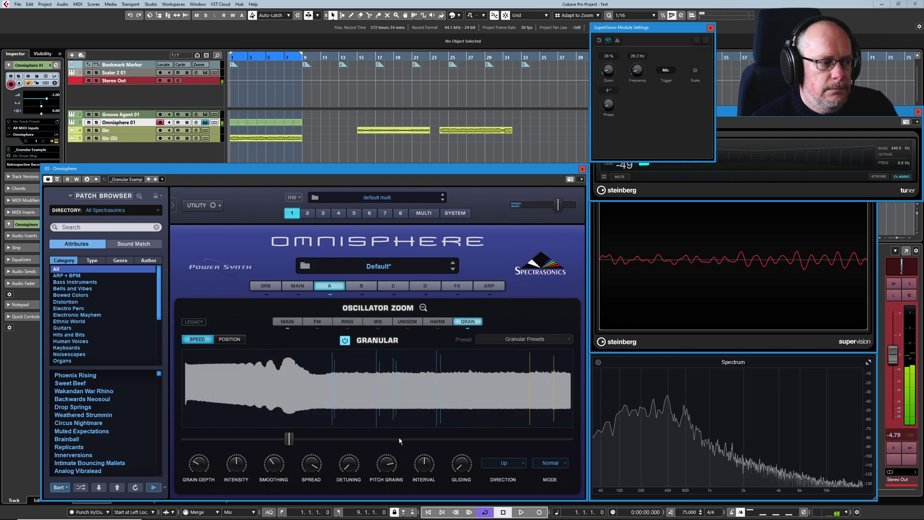
Lower Pitch Grains slightly, then raise the grain Interval to 9 semitones.
left_click_drag(386, 464, 387, 477)
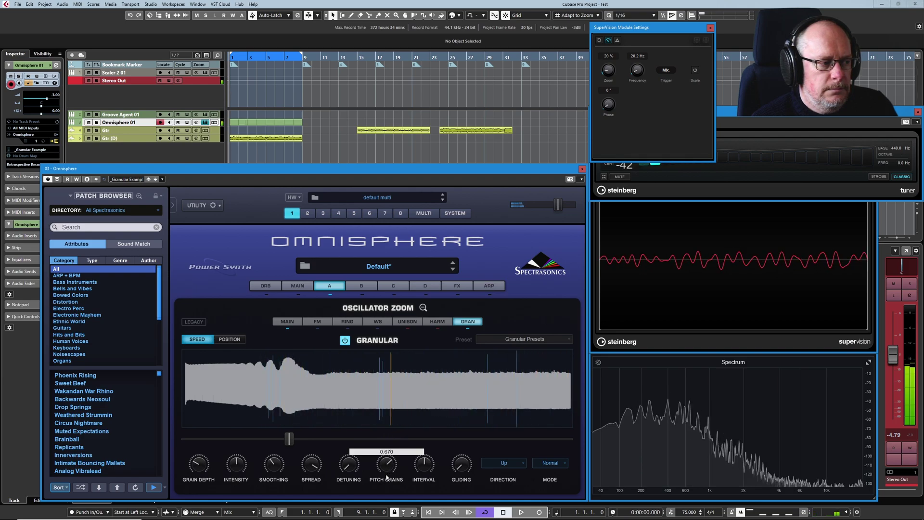
left_click(425, 466)
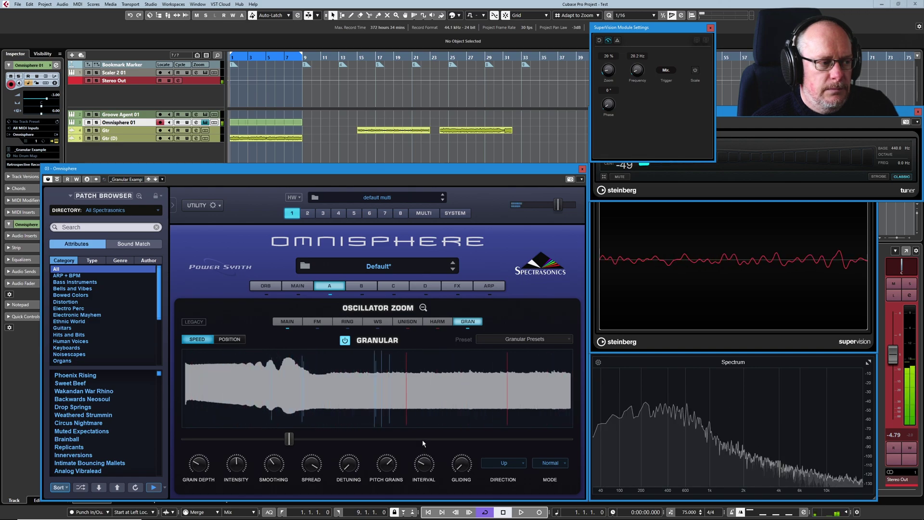
left_click(423, 462)
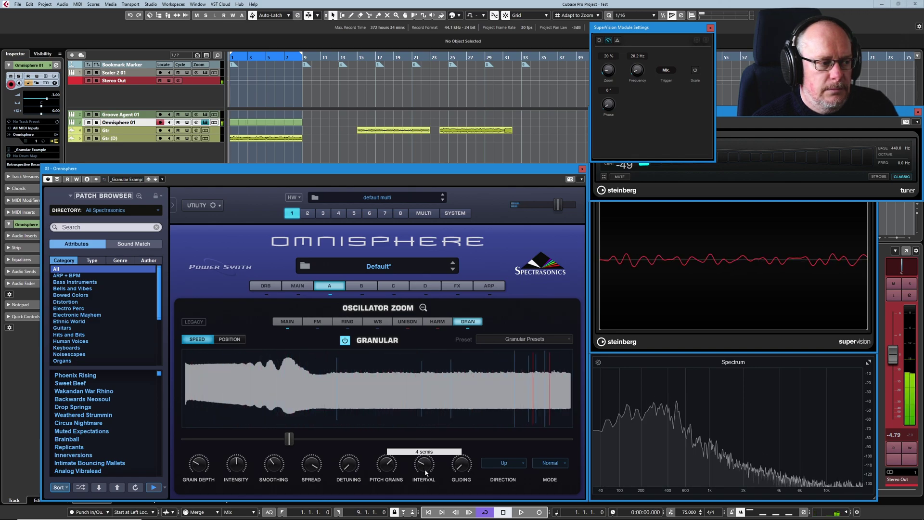
mouse_move(423, 461)
left_mouse_down()
mouse_move(423, 417)
mouse_move(421, 443)
left_mouse_up()
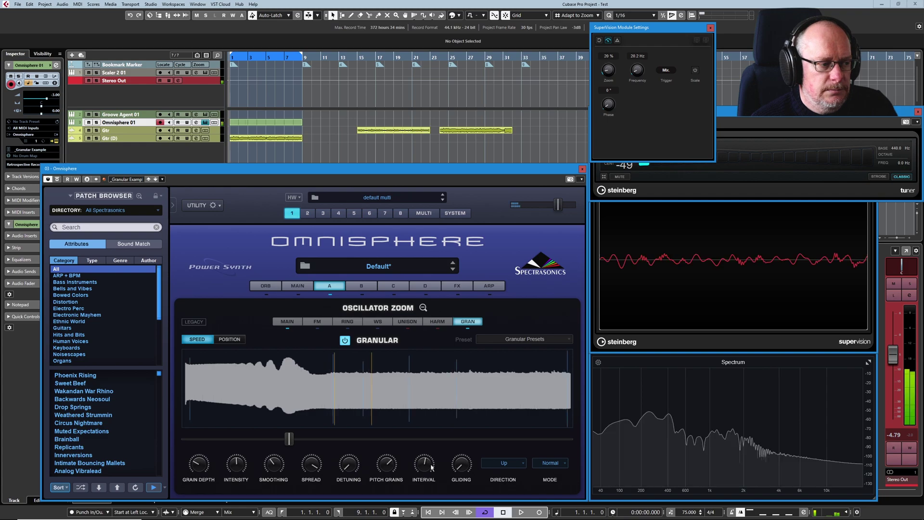
mouse_move(426, 468)
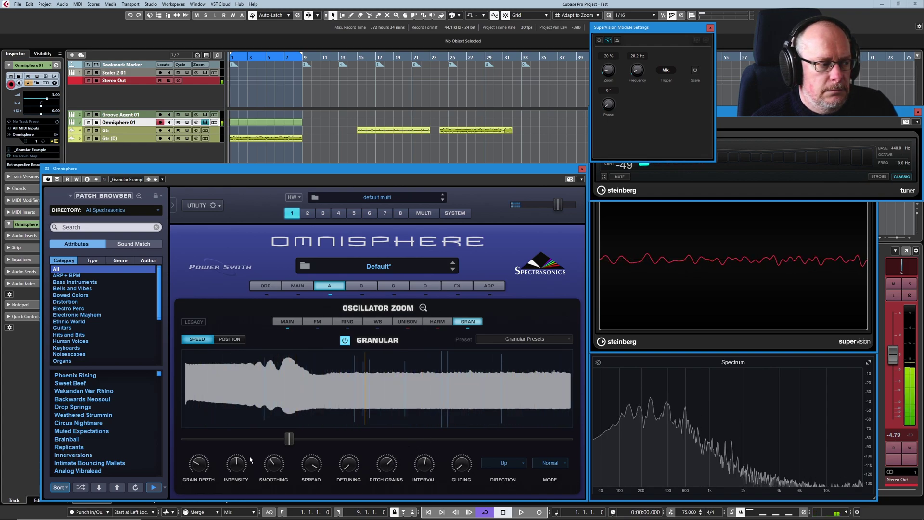
mouse_move(239, 481)
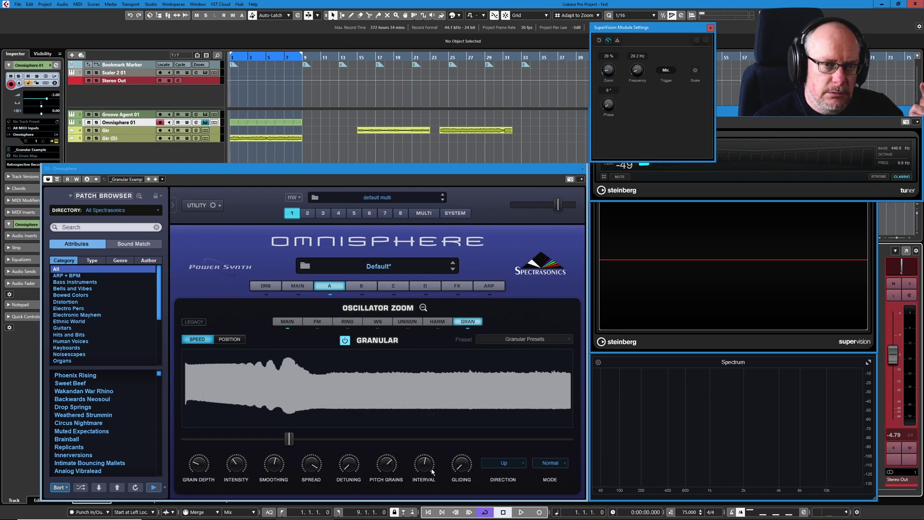
Raise the Cubase Stereo Out level to -2.66 and speed the grains up to about 0.7.
left_click(466, 462)
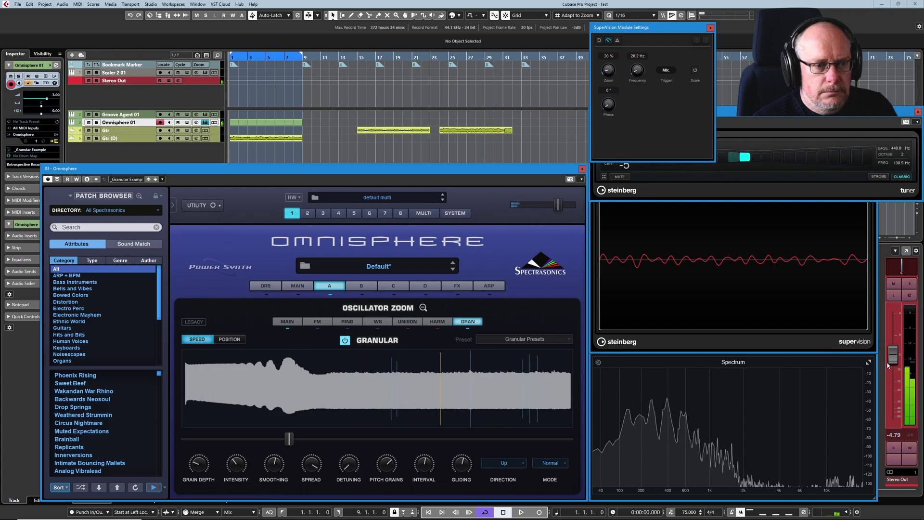
left_click_drag(898, 355, 899, 353)
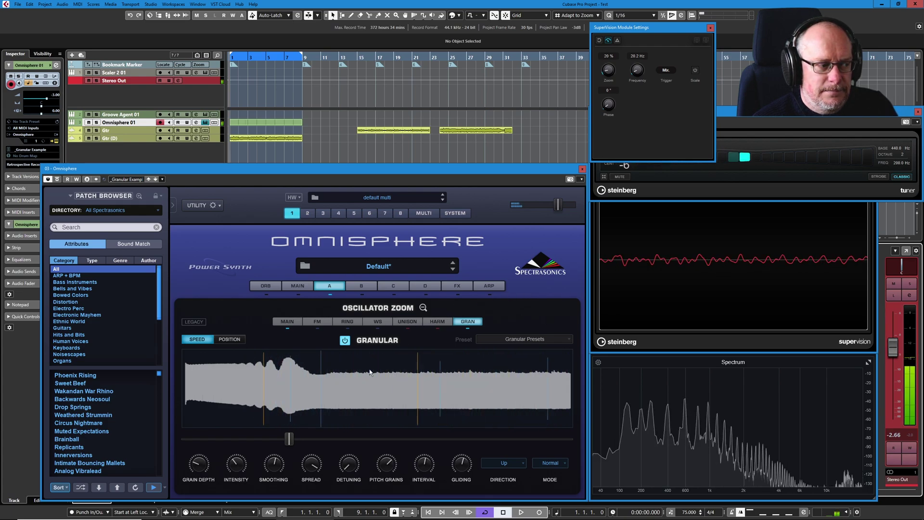
left_click_drag(289, 438, 456, 440)
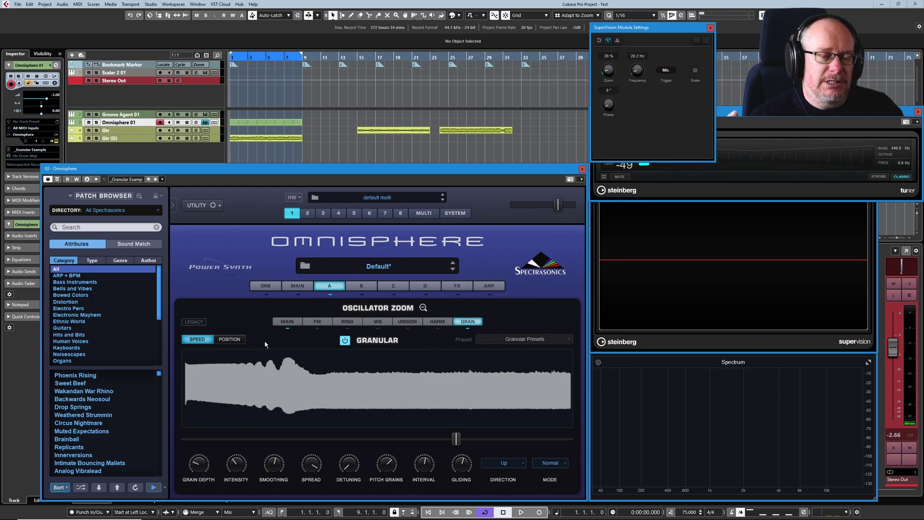
Switch the granular slider to Position and sweep it through the sample, settling near 0.621.
left_click(230, 339)
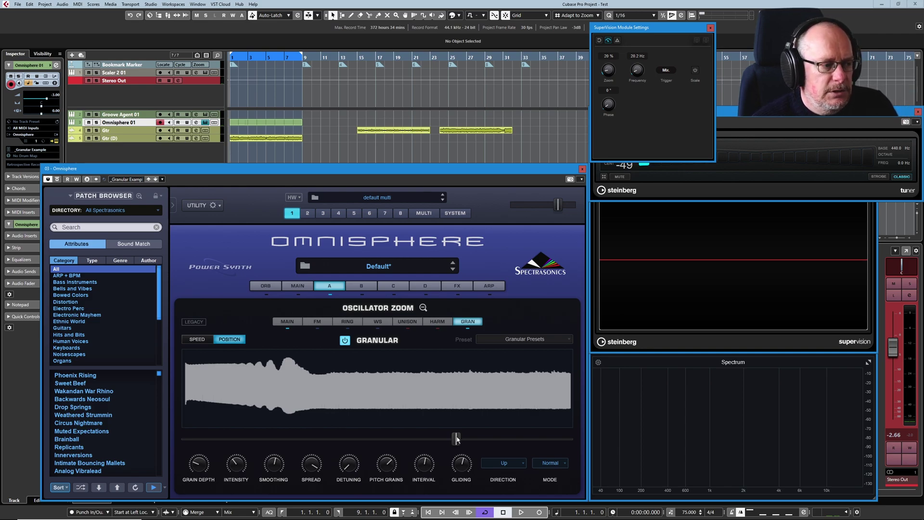
left_click_drag(457, 439, 185, 441)
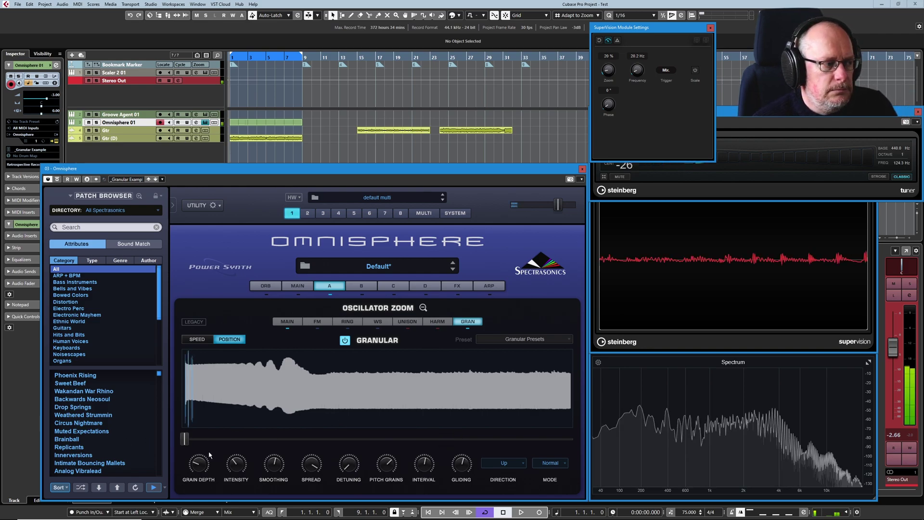
left_click_drag(185, 439, 463, 448)
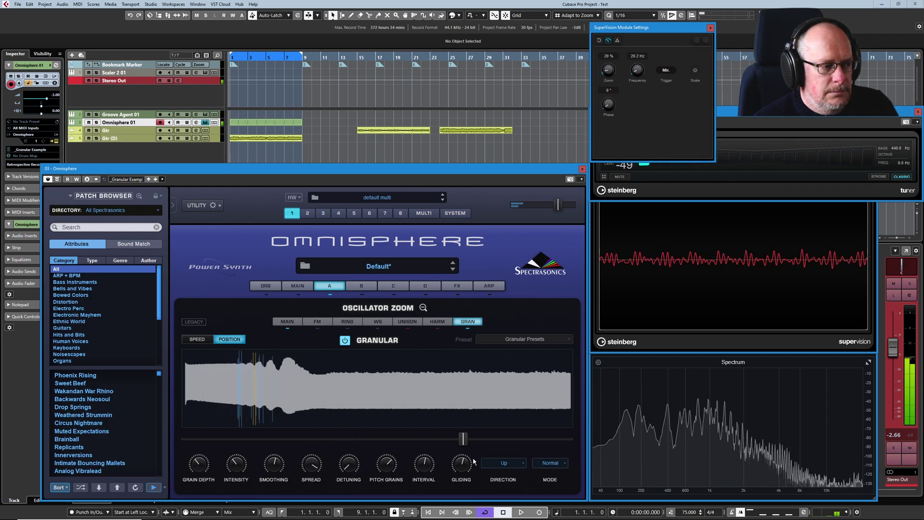
left_click_drag(466, 445, 422, 436)
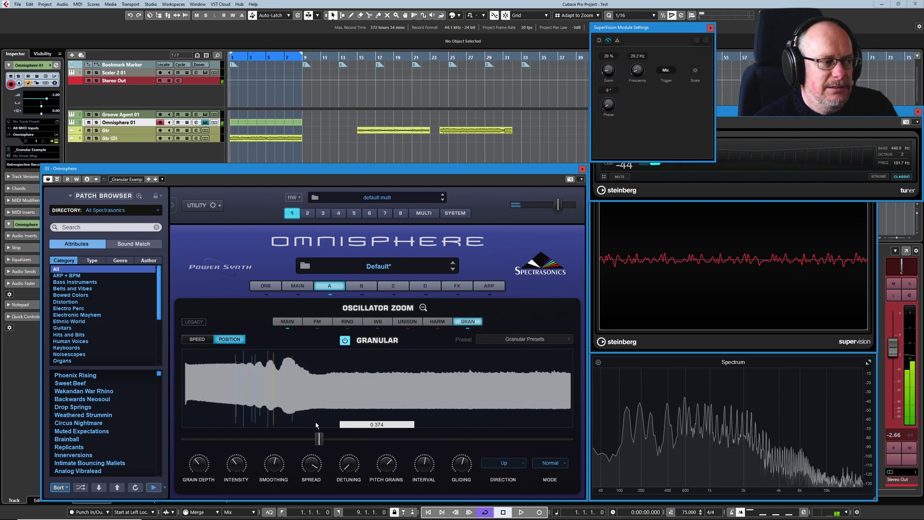
left_click_drag(261, 427, 249, 432)
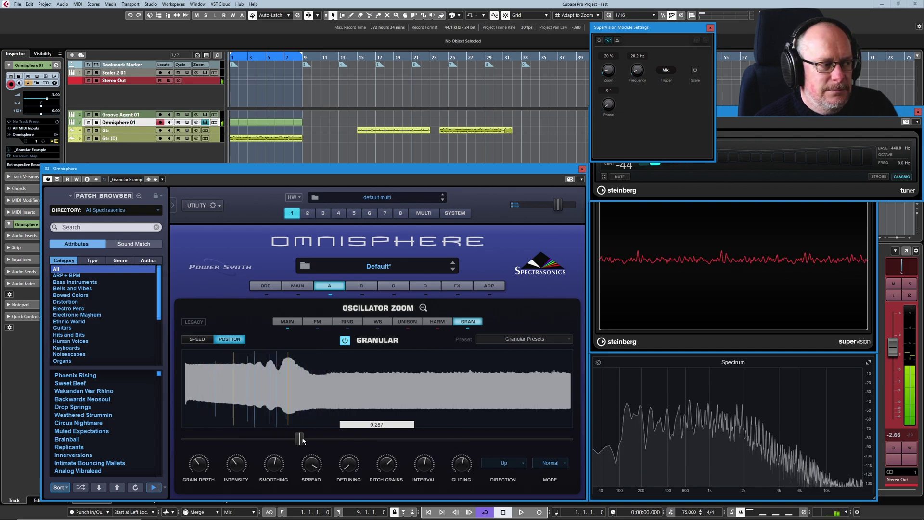
left_click_drag(340, 443, 417, 439)
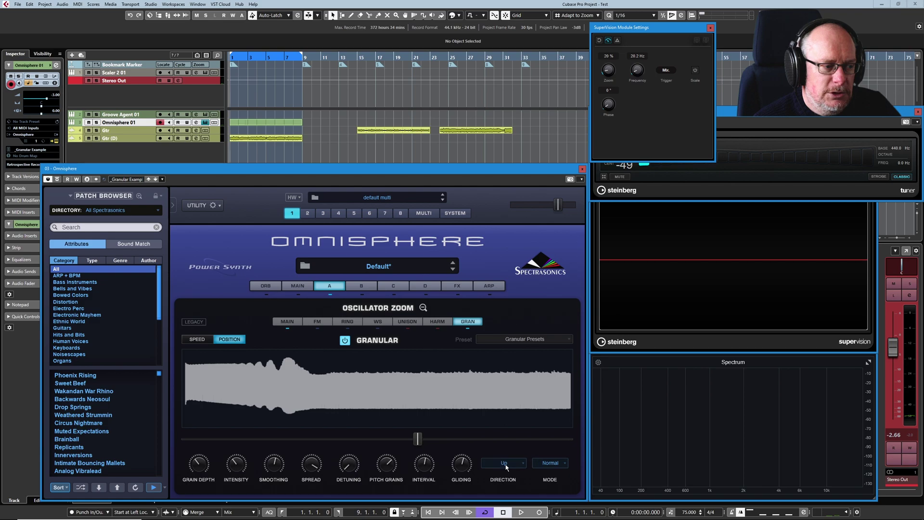
Set grain direction to Down, move position to about 0.894, and lower Intensity to 0.410.
left_click(500, 471)
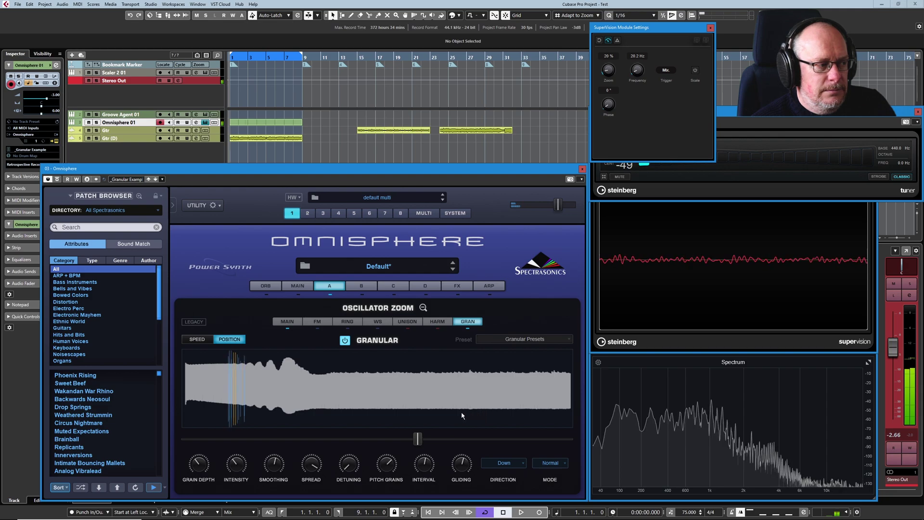
left_click_drag(423, 443, 530, 440)
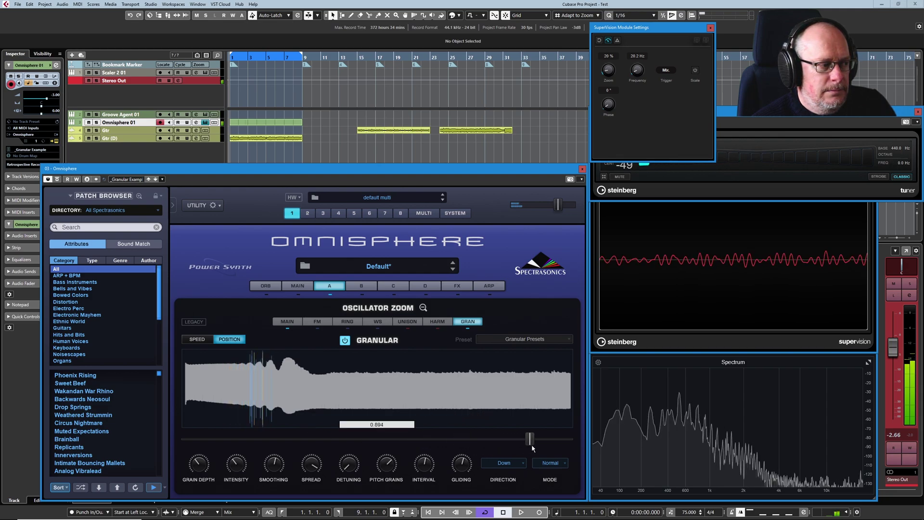
left_click(241, 466)
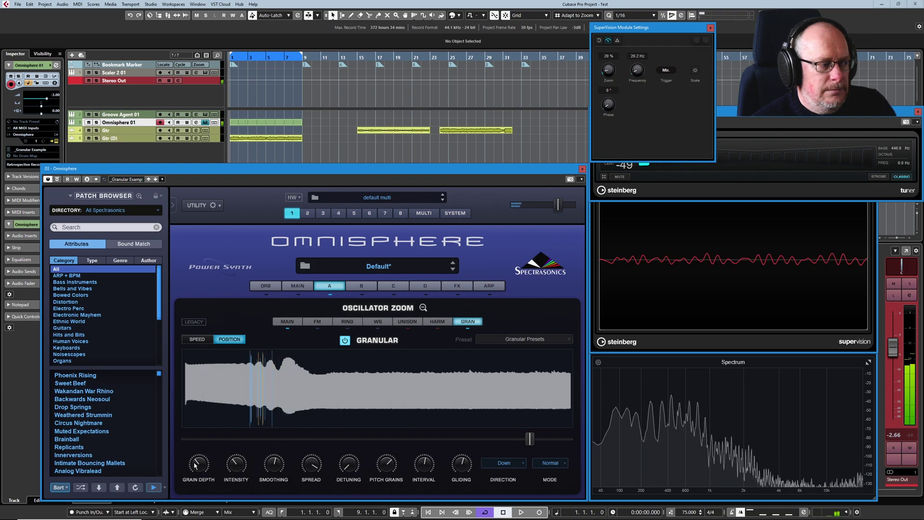
mouse_move(198, 475)
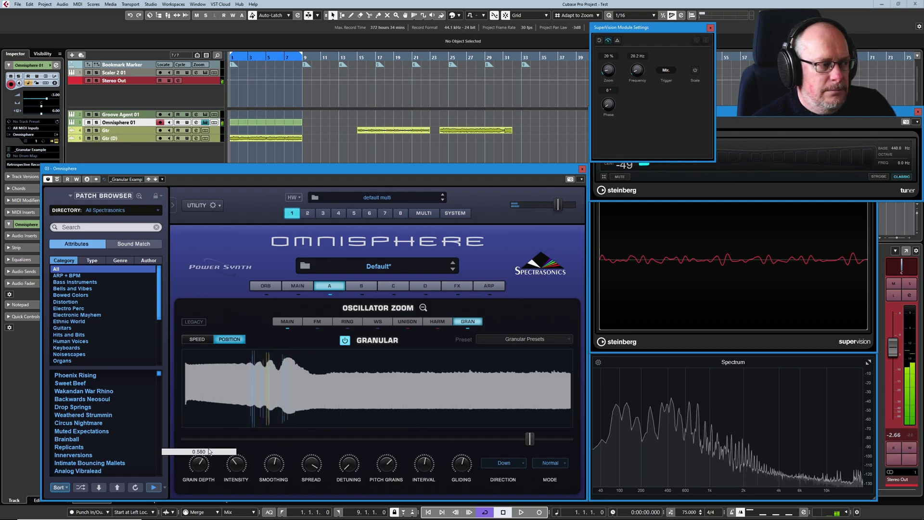
left_click_drag(236, 466, 241, 479)
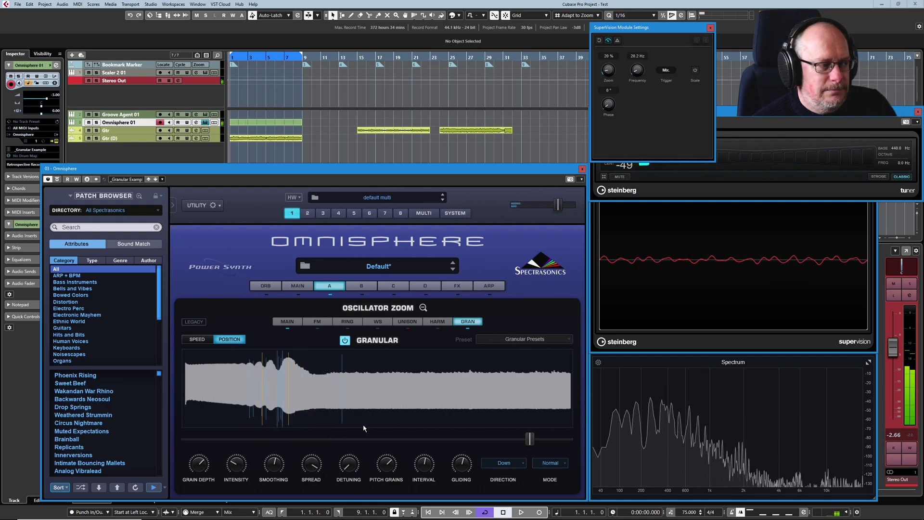
Change the granular DIRECTION dropdown from Down to Up or Down.
left_click(505, 463)
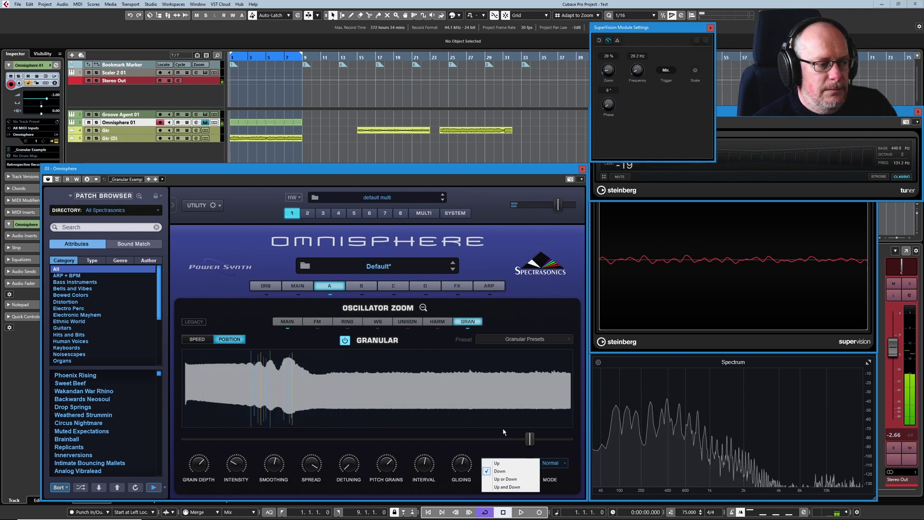
left_click(506, 479)
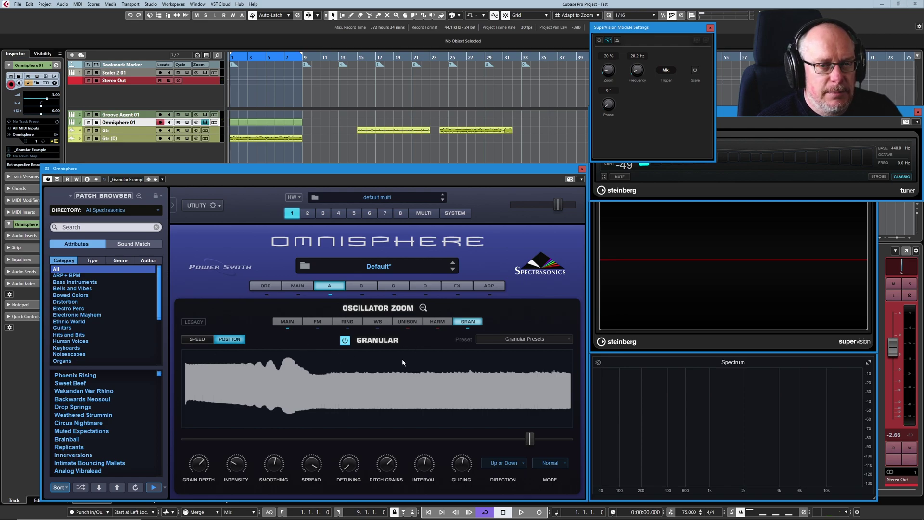
Switch the granular mode to Wild and pull the grain position back to just under 0.5.
left_click(555, 464)
left_click(560, 472)
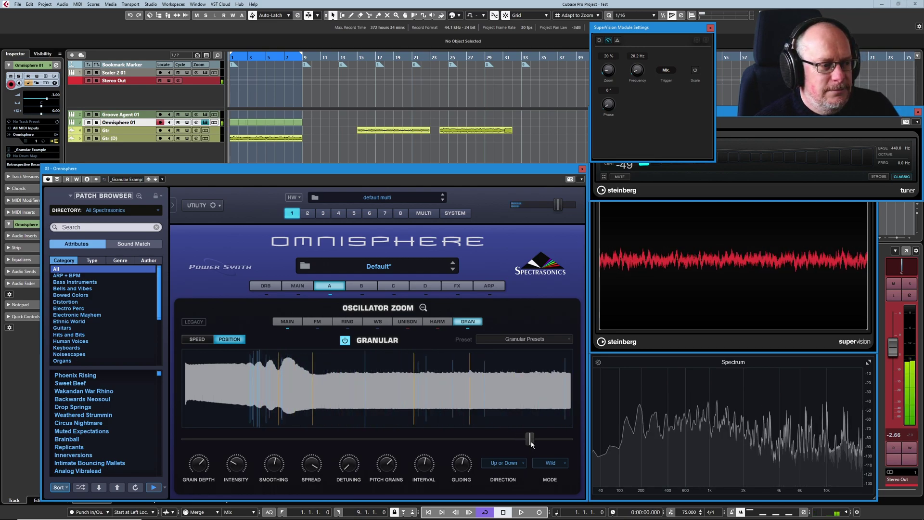
left_click_drag(530, 443, 345, 439)
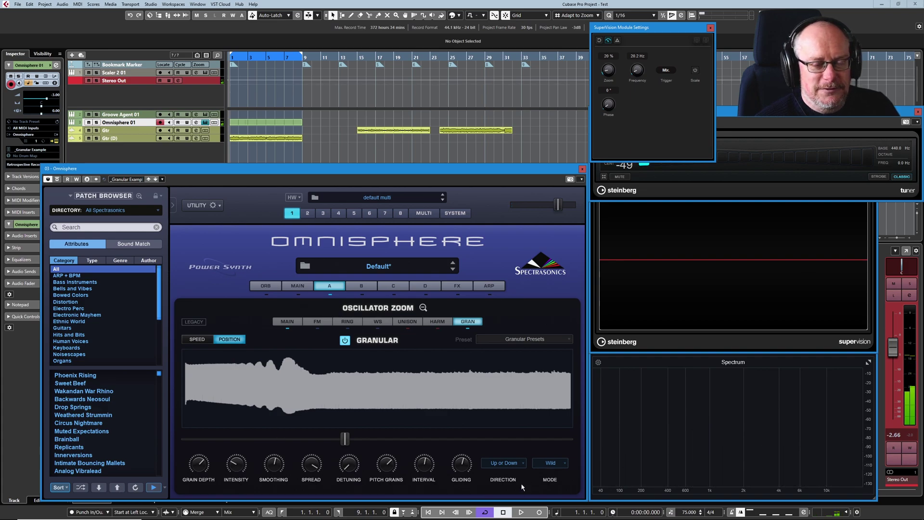
Switch the granular slider to Speed and slow the grains well below their maximum.
left_click(197, 339)
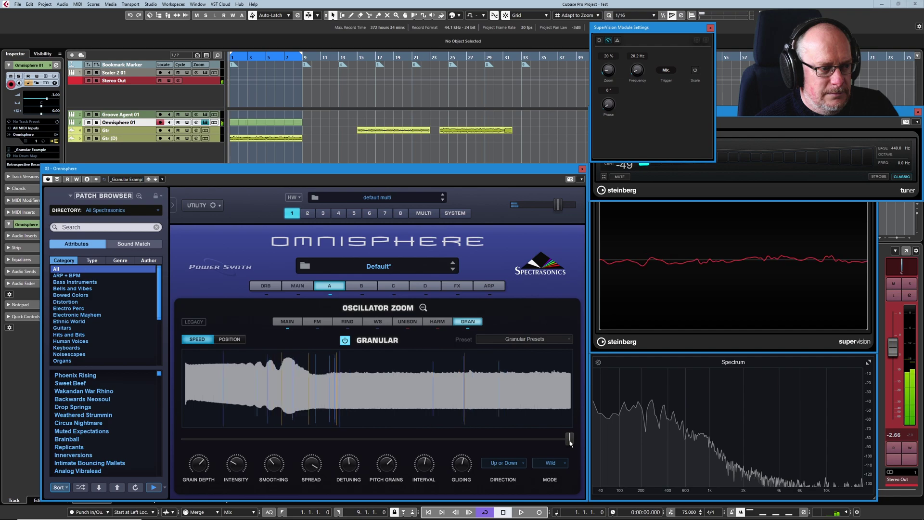
left_click_drag(570, 438, 426, 438)
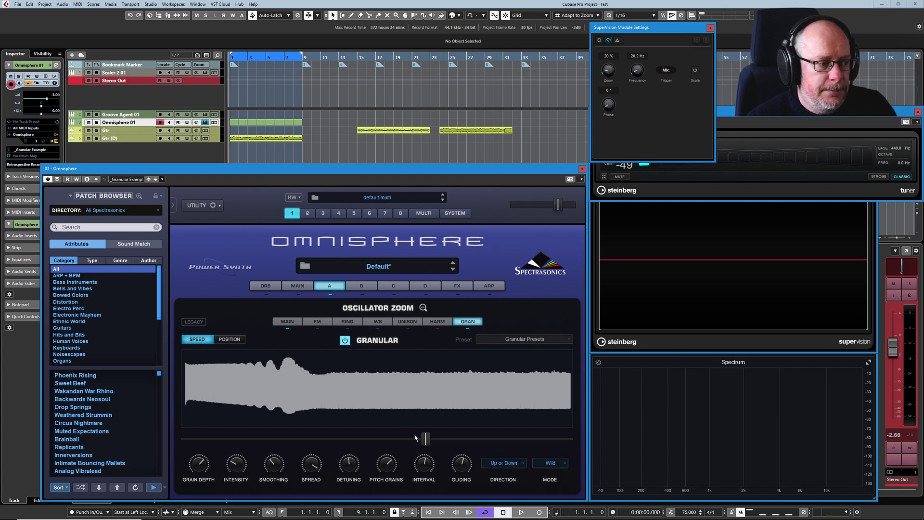
left_click_drag(428, 442, 255, 441)
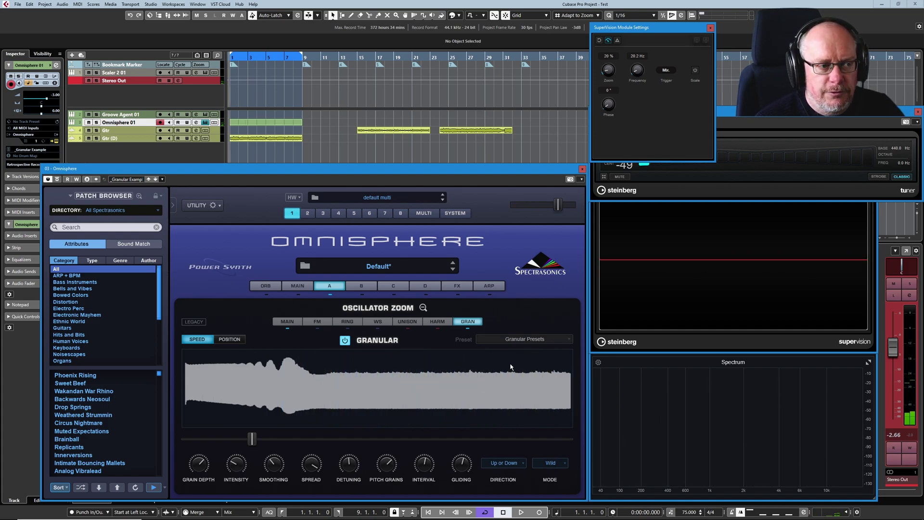
Load the Barberpole Sweep FX granular preset, then replace it with Cluster Swarm Rise.
left_click(526, 343)
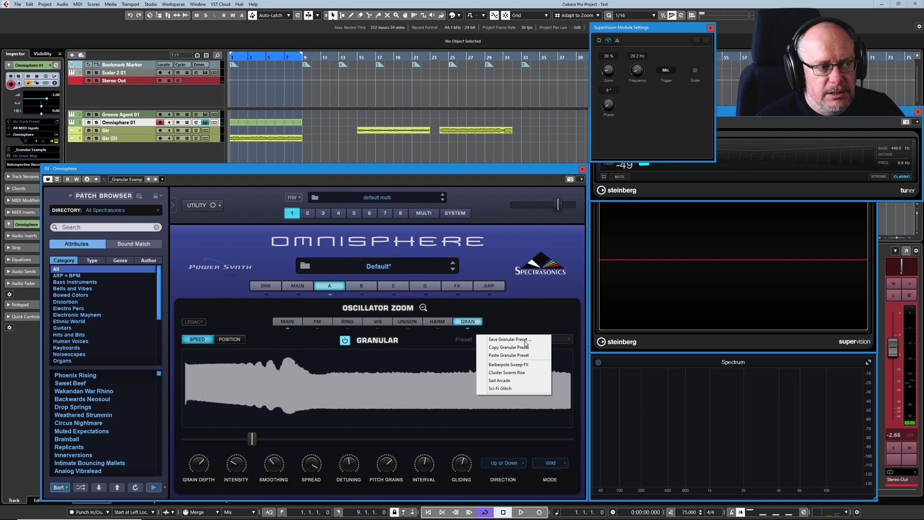
left_click(509, 365)
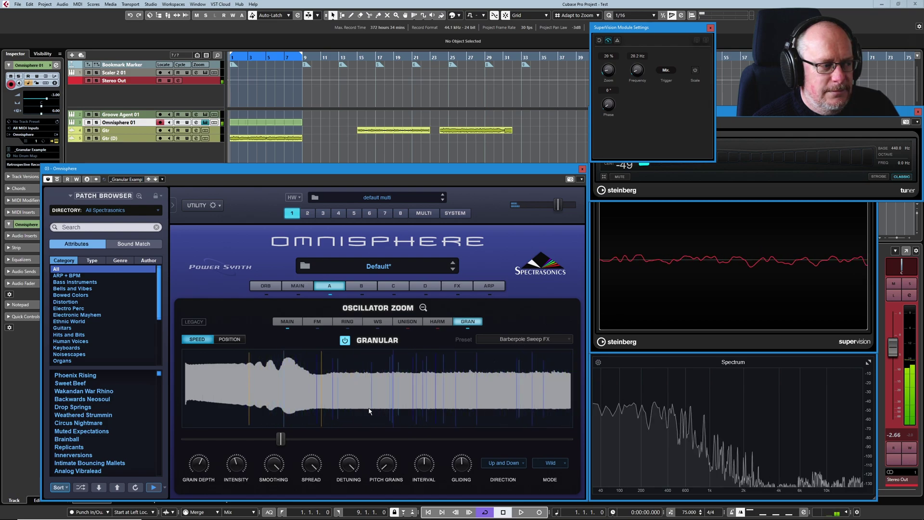
left_click(533, 342)
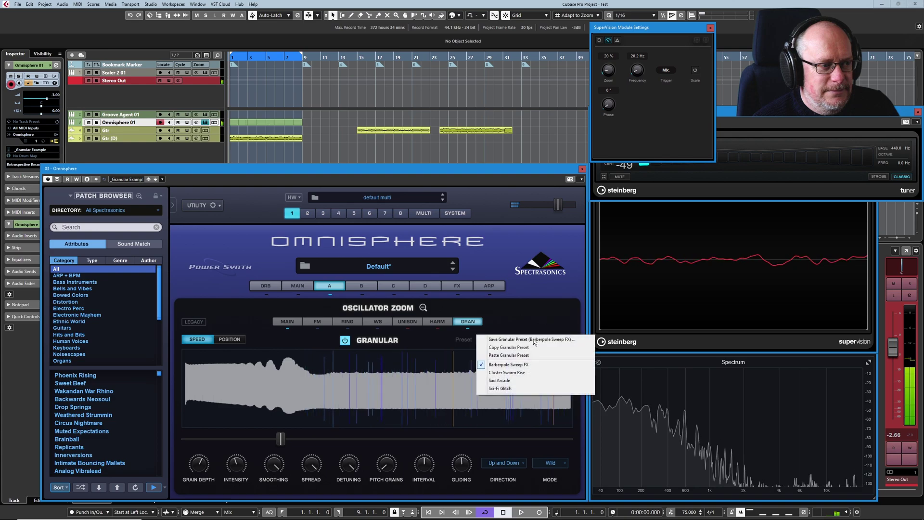
left_click(507, 375)
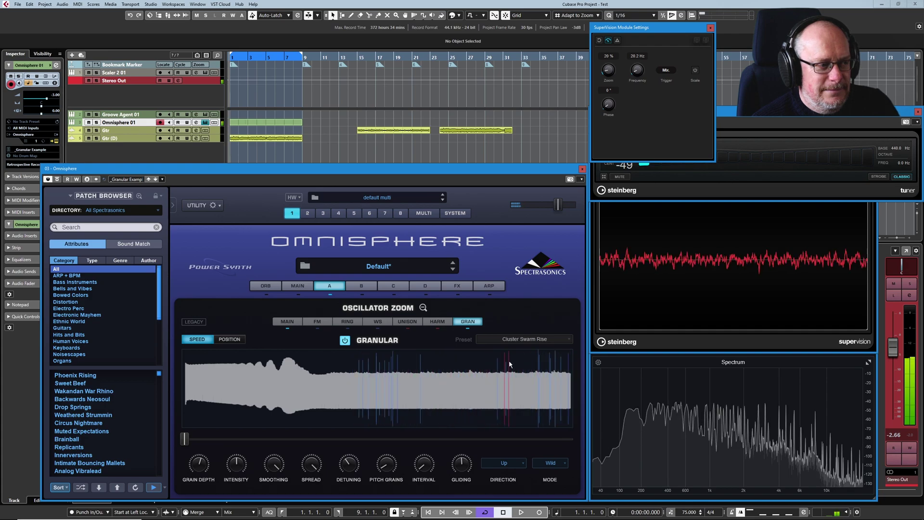
Load Sad Arcade from the Granular Presets list, giving Up direction and Wild mode.
left_click(515, 339)
left_click(501, 380)
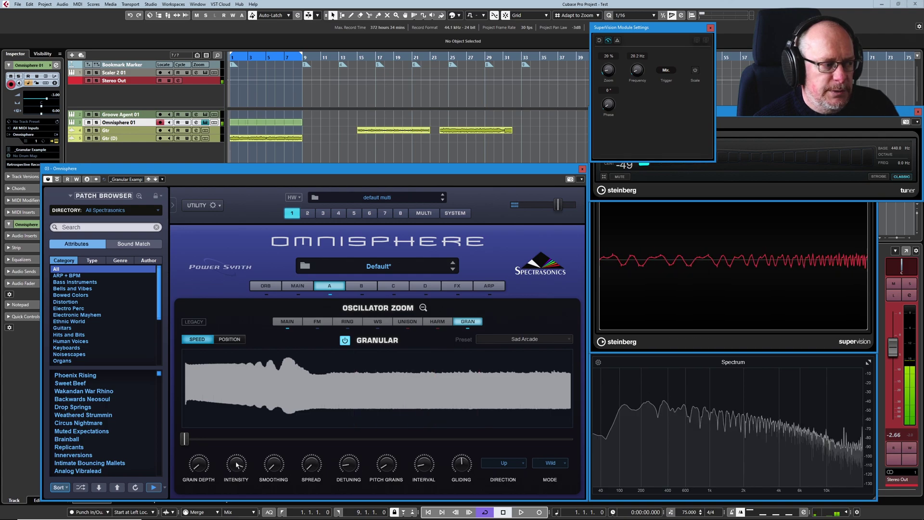
Turn grain Intensity down to about 0.372 and adjust Pitch Grains for low harmonic tones.
left_click_drag(236, 465, 239, 483)
left_click_drag(387, 465, 391, 470)
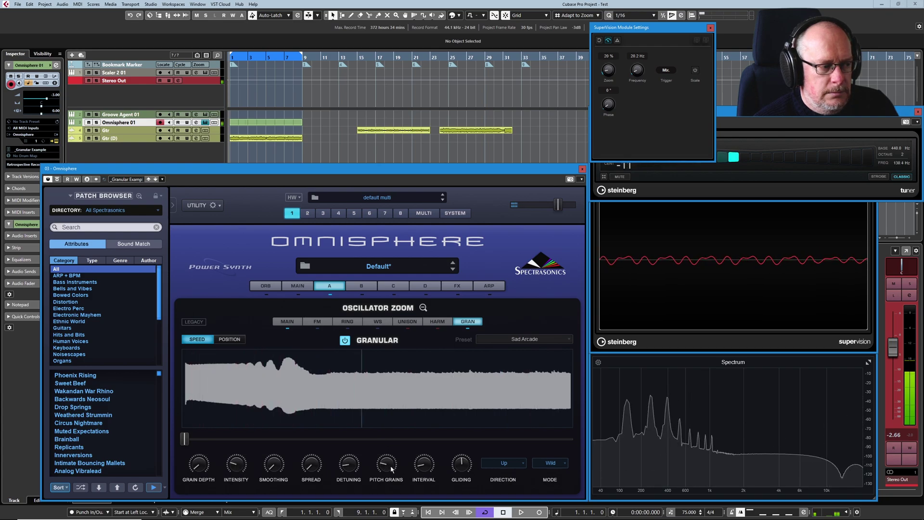